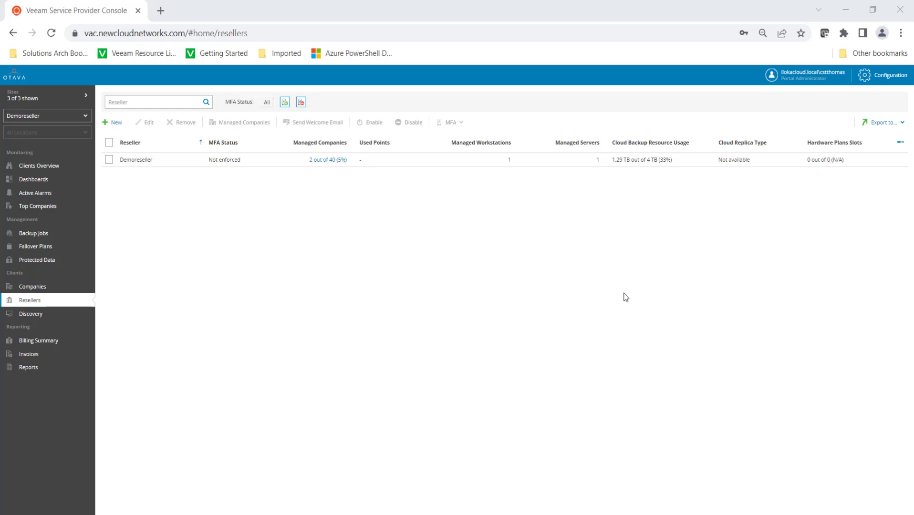
Step: From the discovered computers, create a download link for the Windows management agent for company chadtestdal and download the agent
click(46, 314)
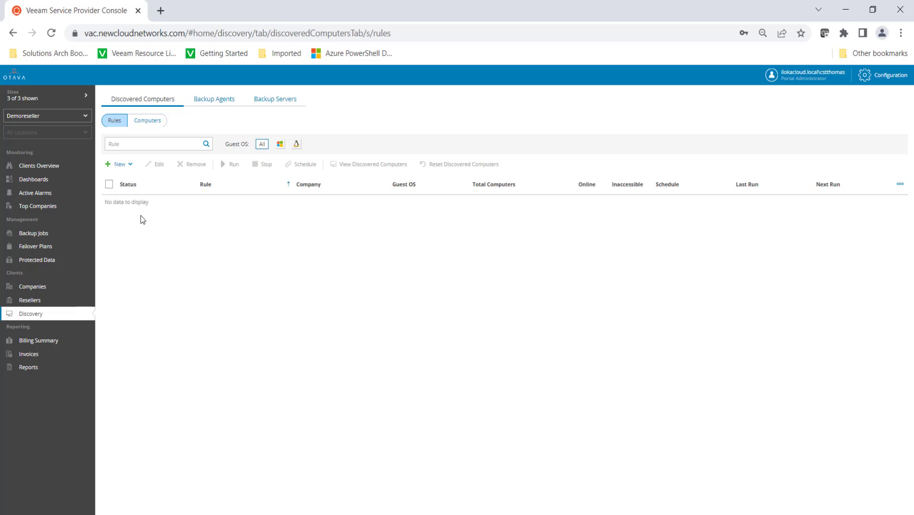
click(157, 125)
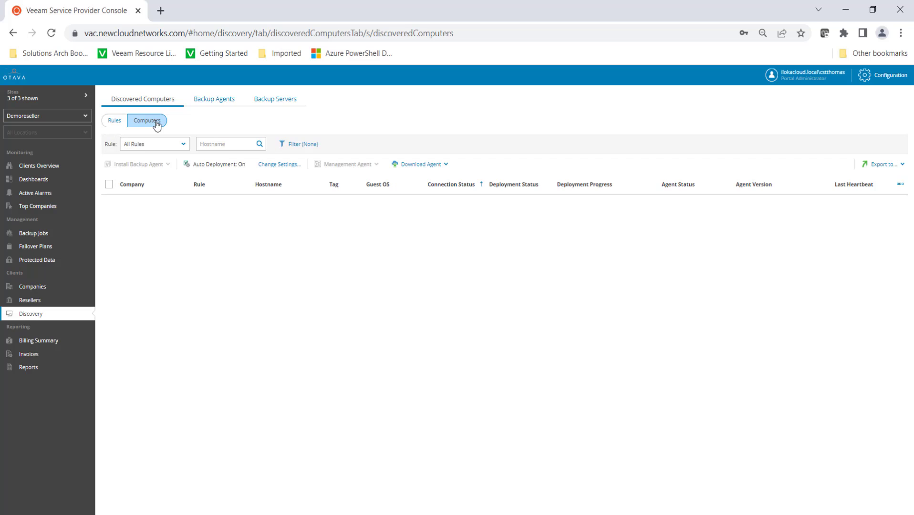
click(424, 166)
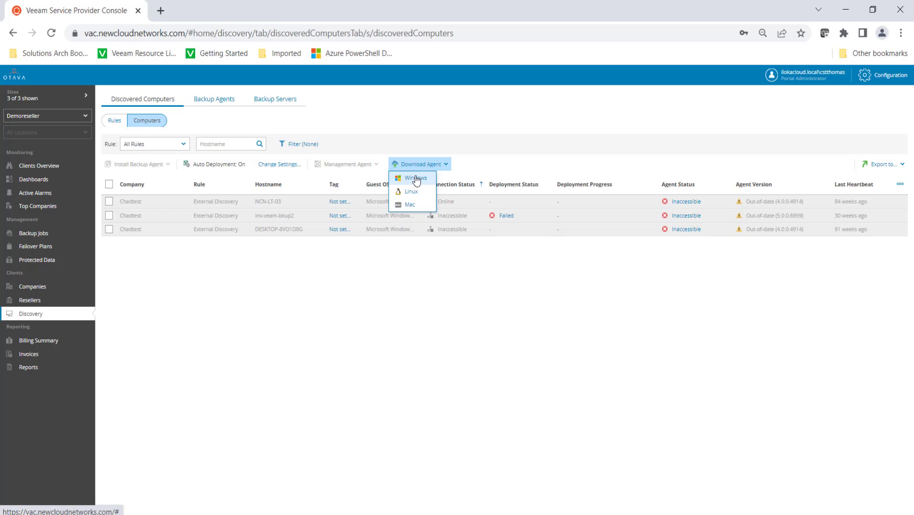
click(416, 180)
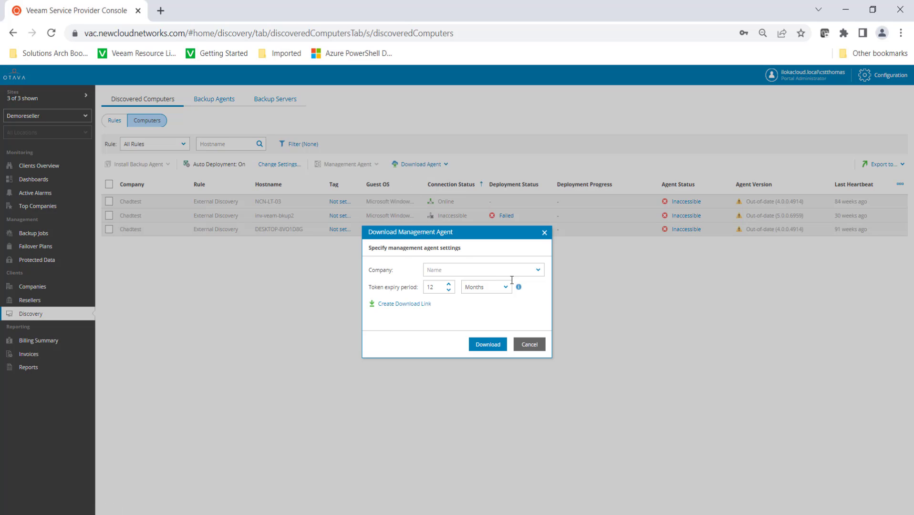
click(538, 271)
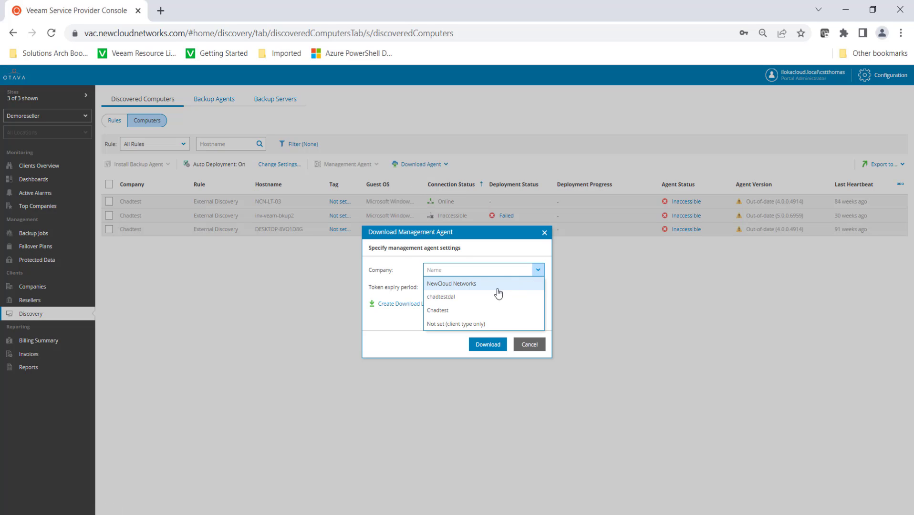
click(433, 297)
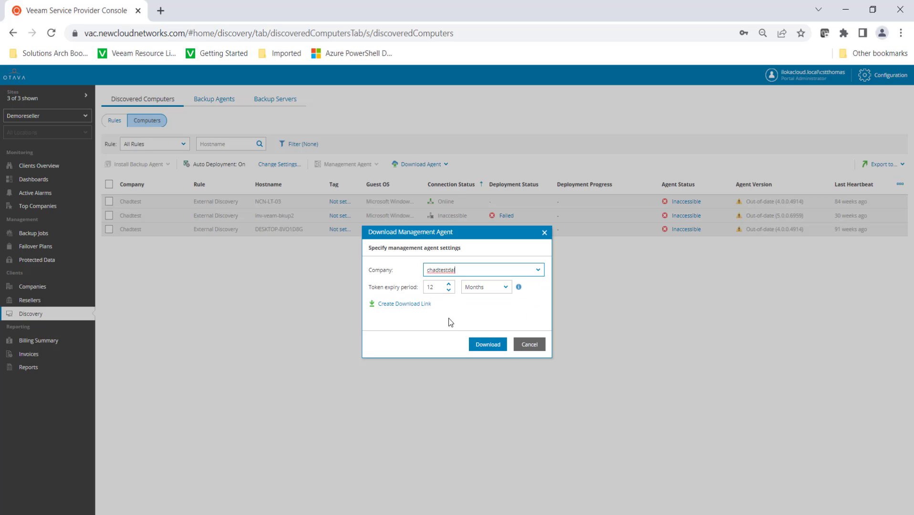
click(409, 305)
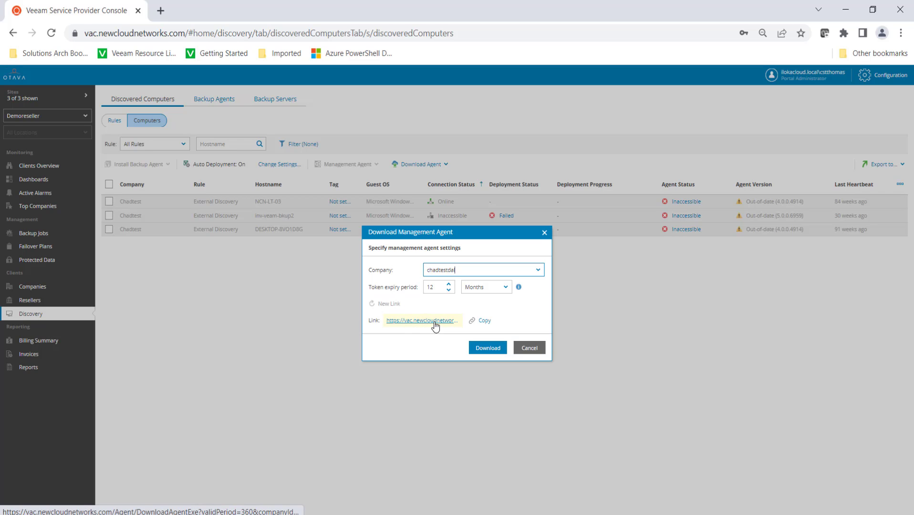
click(480, 351)
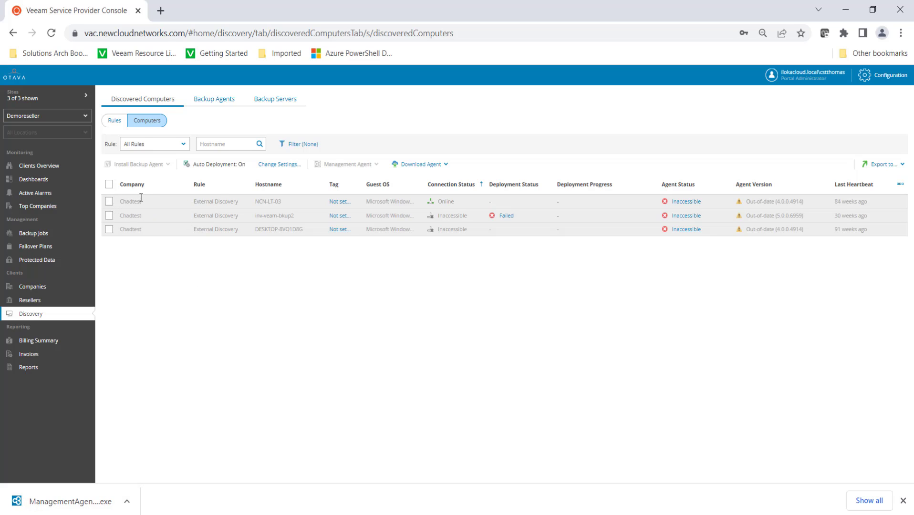
Step: Open the Windows backup agent installation for computers NCN-LT-03 and inv-veam-bkup2 and review the agent's default settings
click(109, 204)
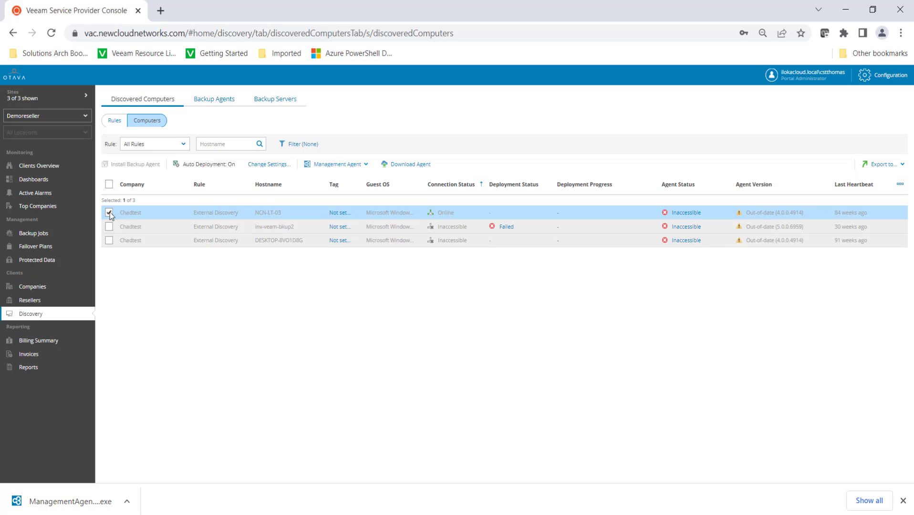
click(110, 230)
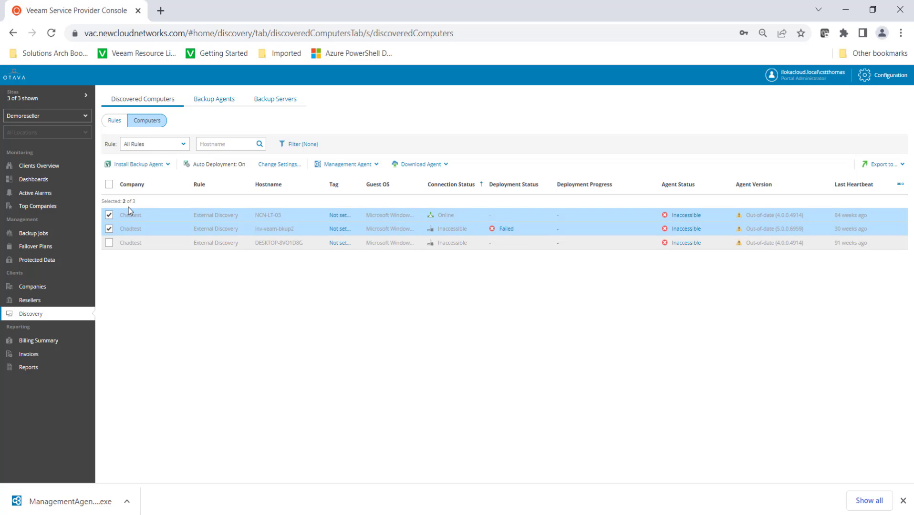
click(138, 165)
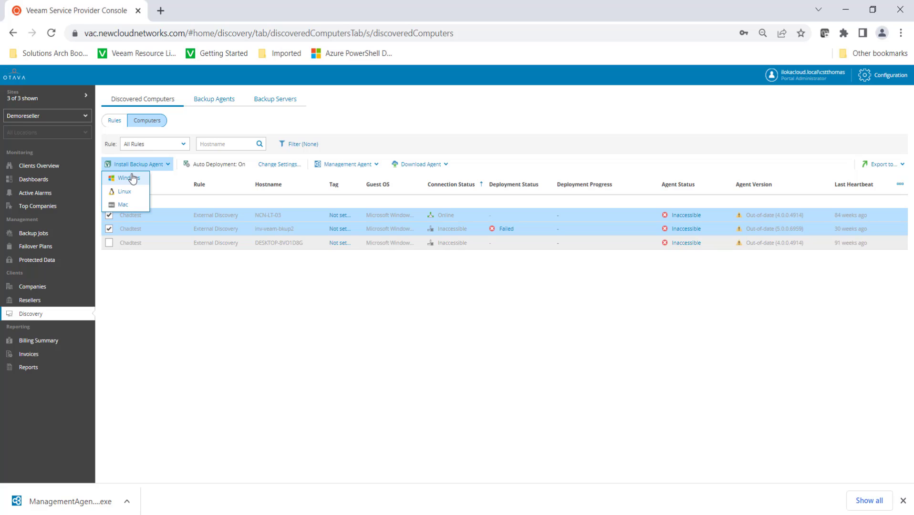
click(132, 179)
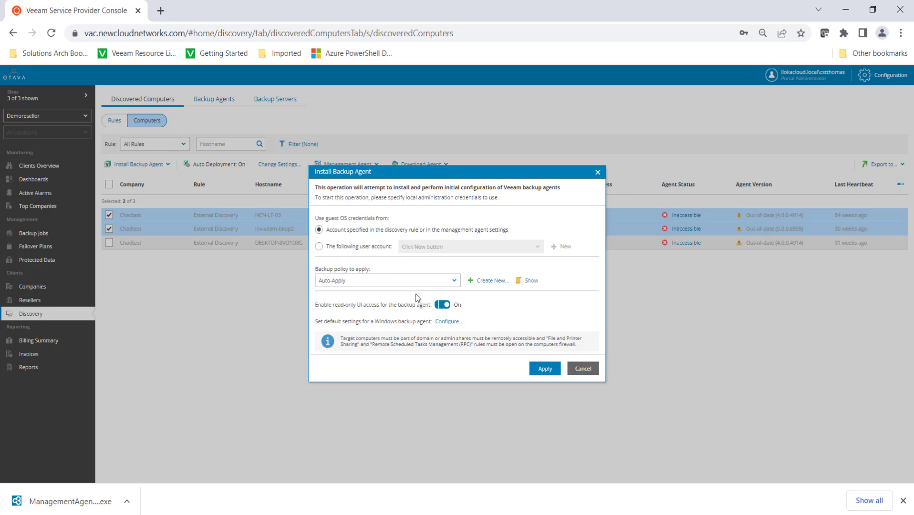
click(442, 322)
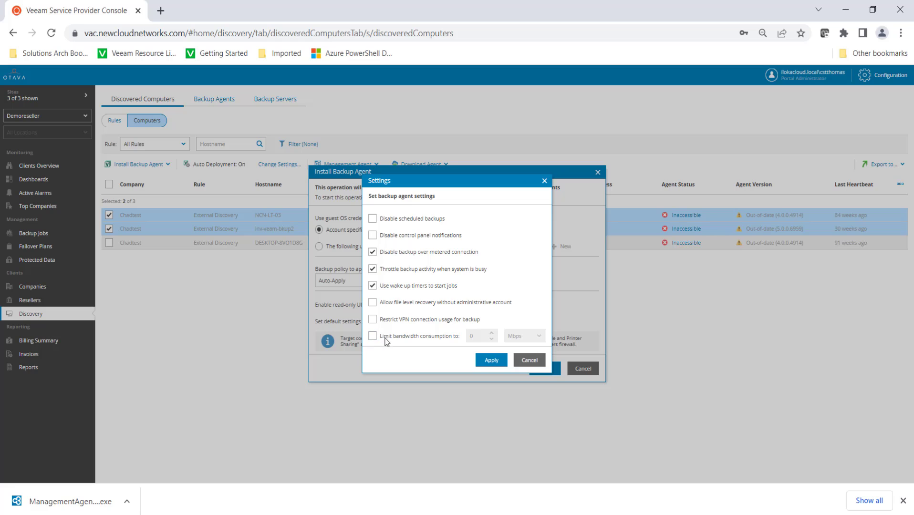
click(540, 363)
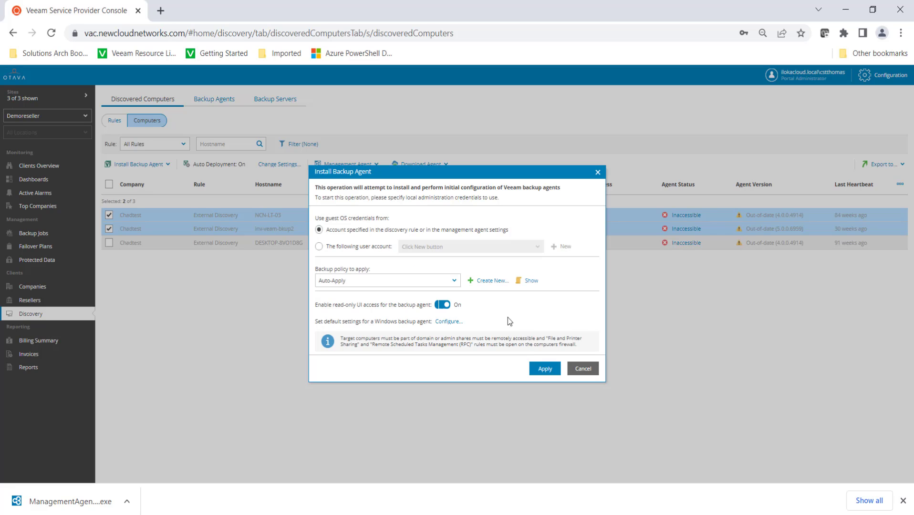
Step: Start a private Windows backup policy named "ghfh" in Server operation mode with Entire computer backup
click(487, 284)
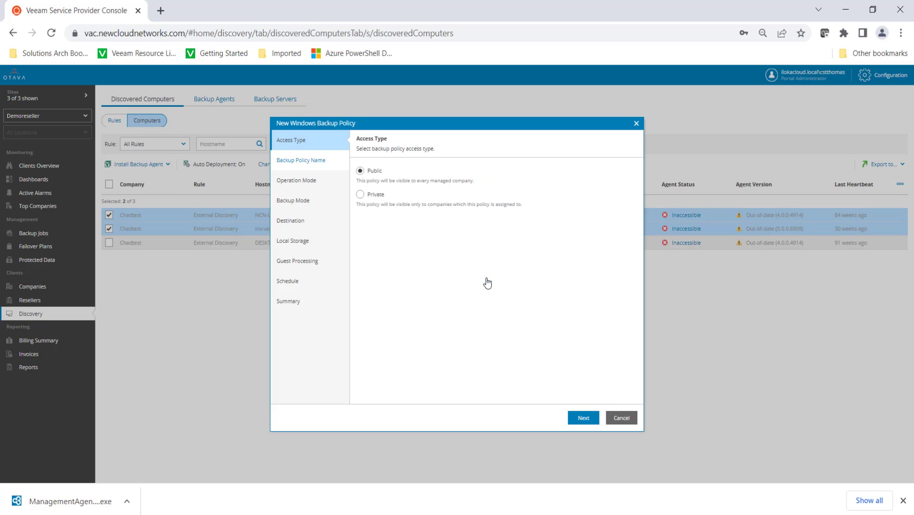
click(361, 195)
click(580, 420)
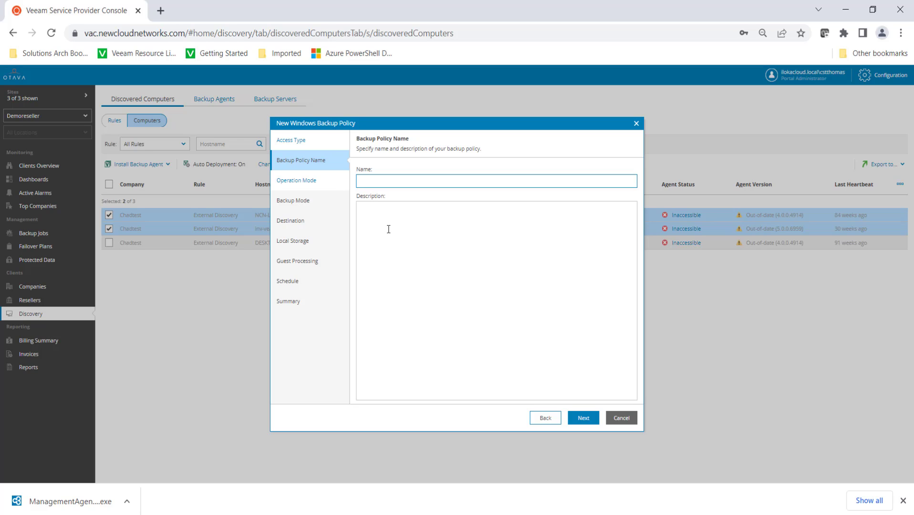
text(ghfh)
click(583, 418)
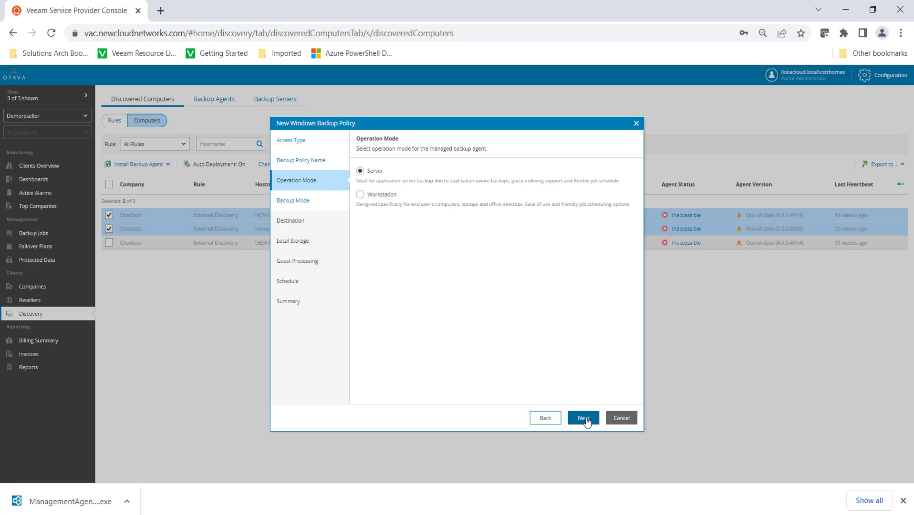
click(585, 420)
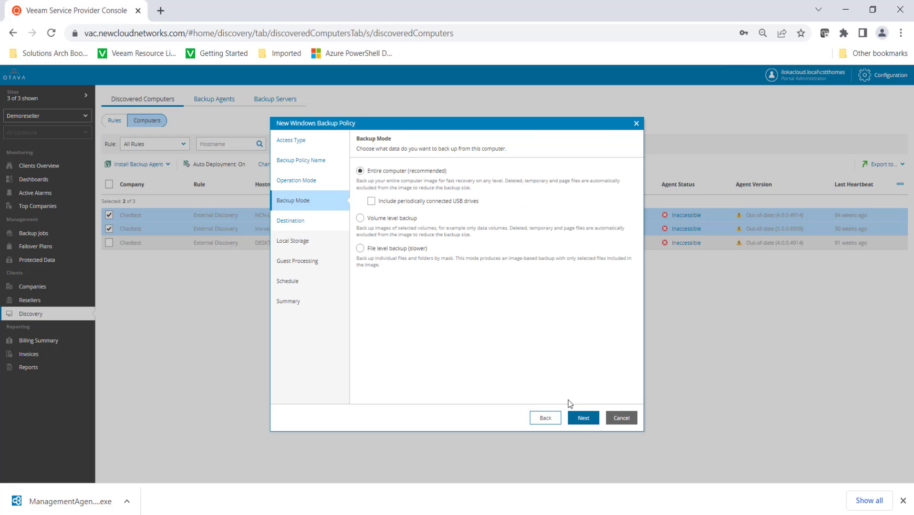
click(581, 420)
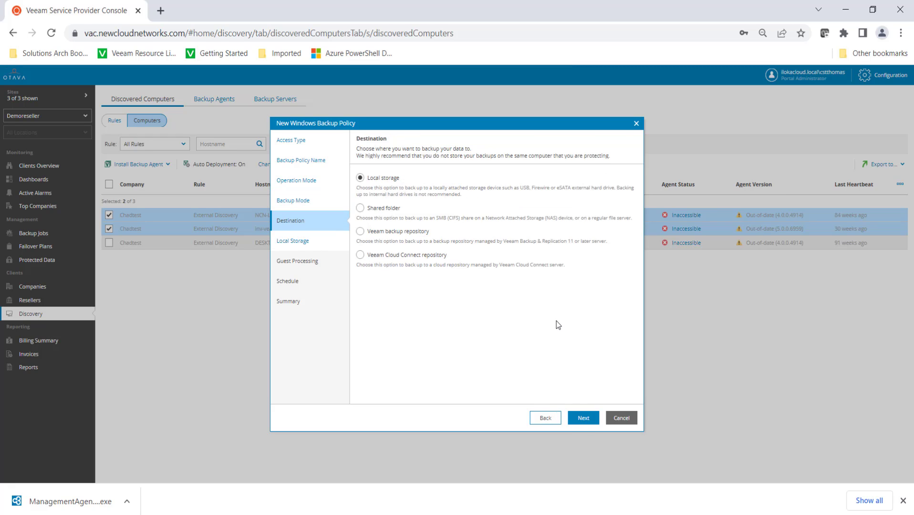
Step: Set the policy's destination to the Veeam Cloud Connect repository and review its retention, quota, cache, guest processing and schedule settings
click(360, 256)
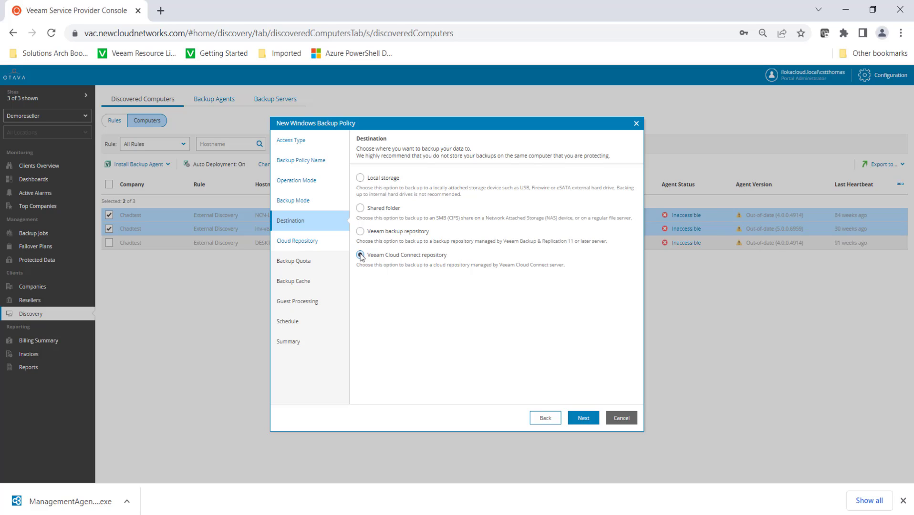
click(590, 418)
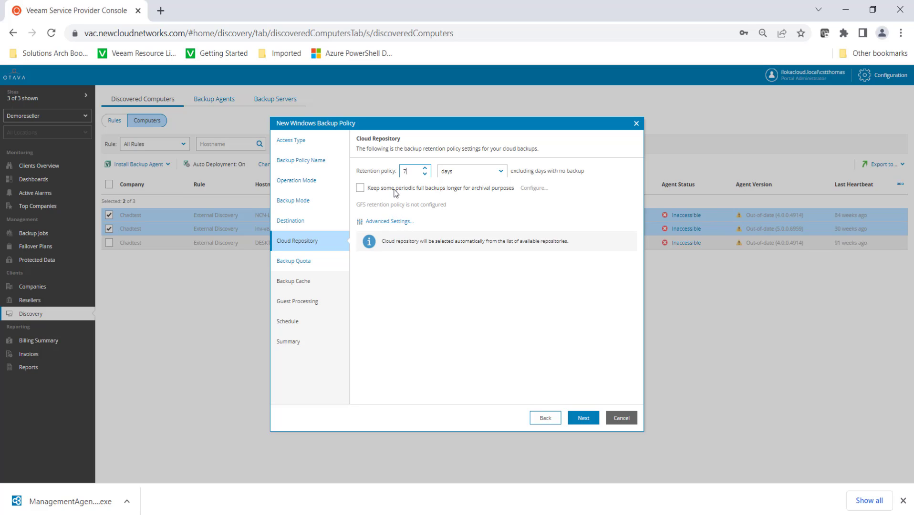
click(300, 265)
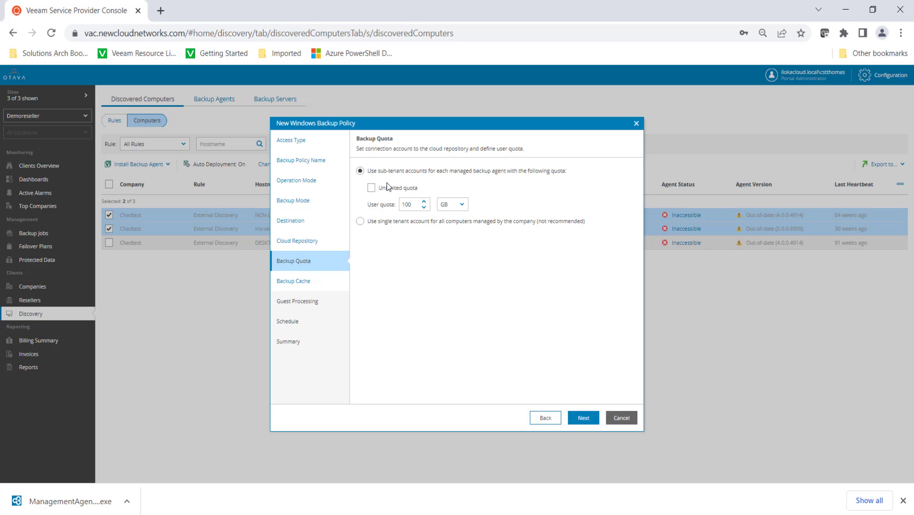
click(314, 289)
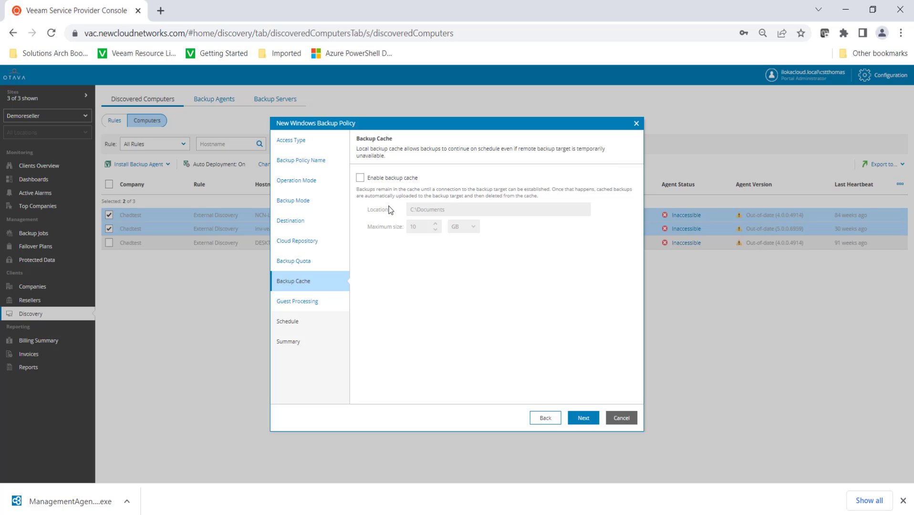
click(297, 301)
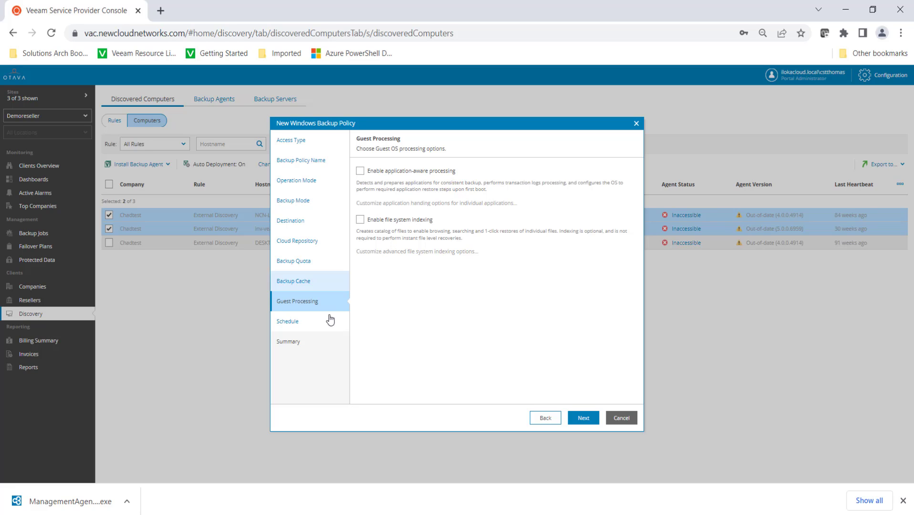
click(320, 327)
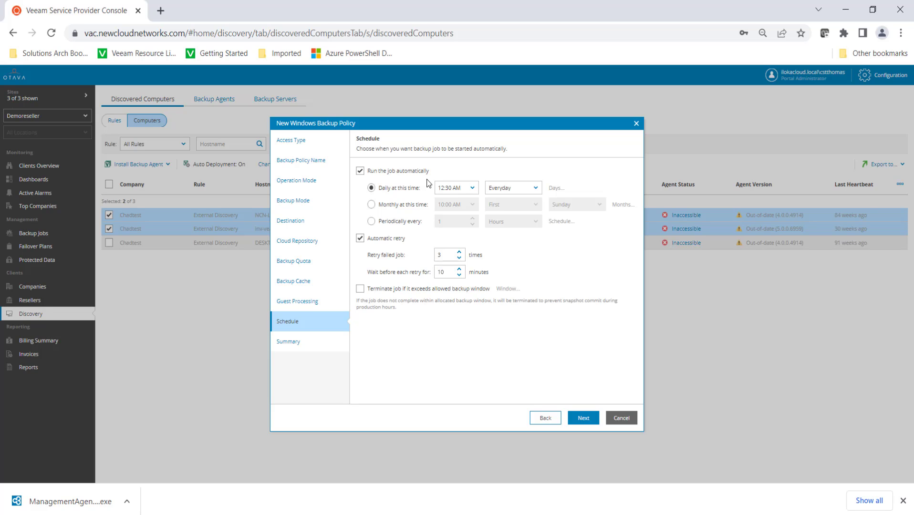
Step: Discard the new backup policy and cancel the backup agent installation
click(617, 419)
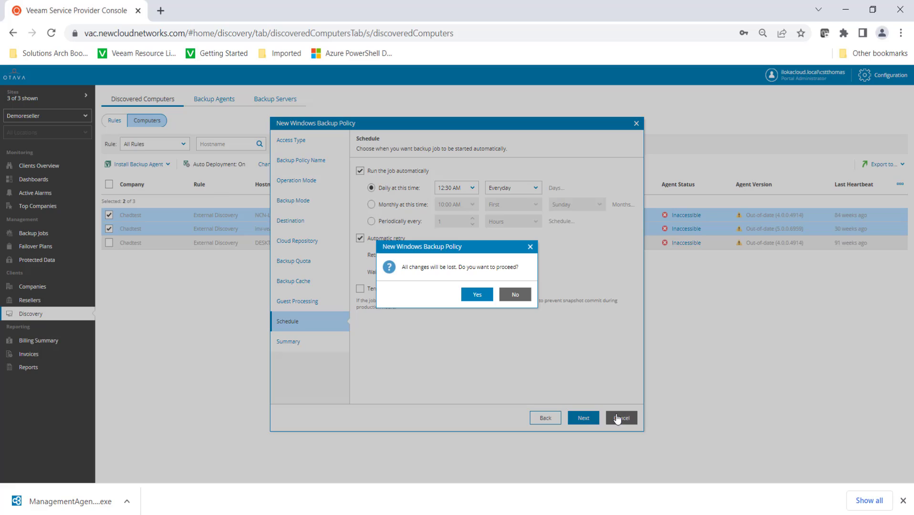
click(481, 299)
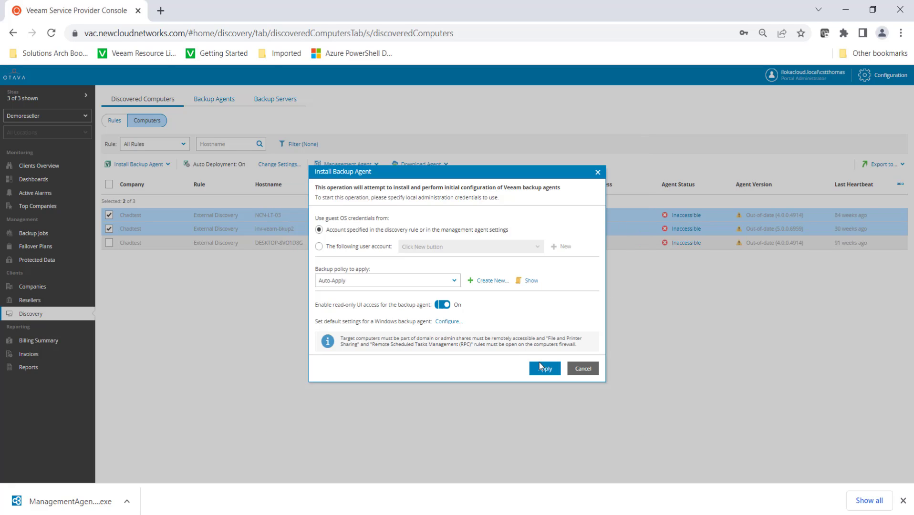
click(585, 371)
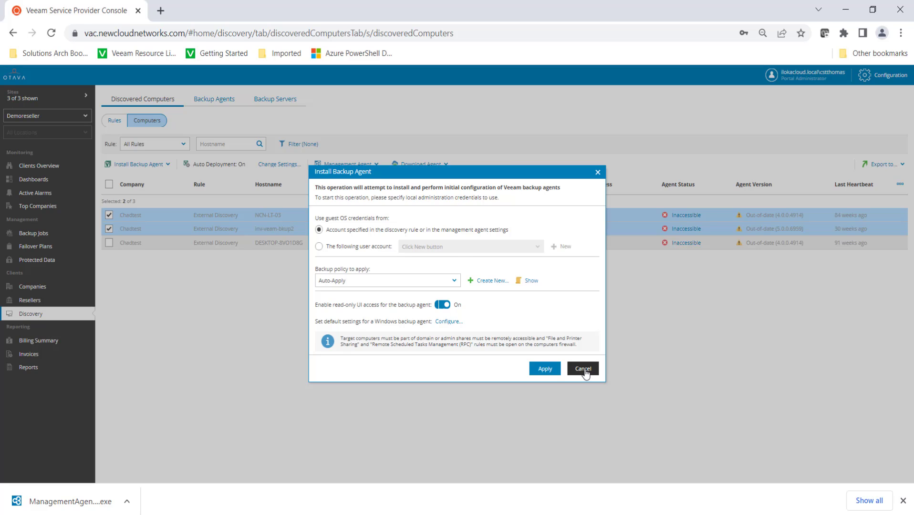
Step: Look over the list of installed backup agents and open the backup jobs view
click(199, 99)
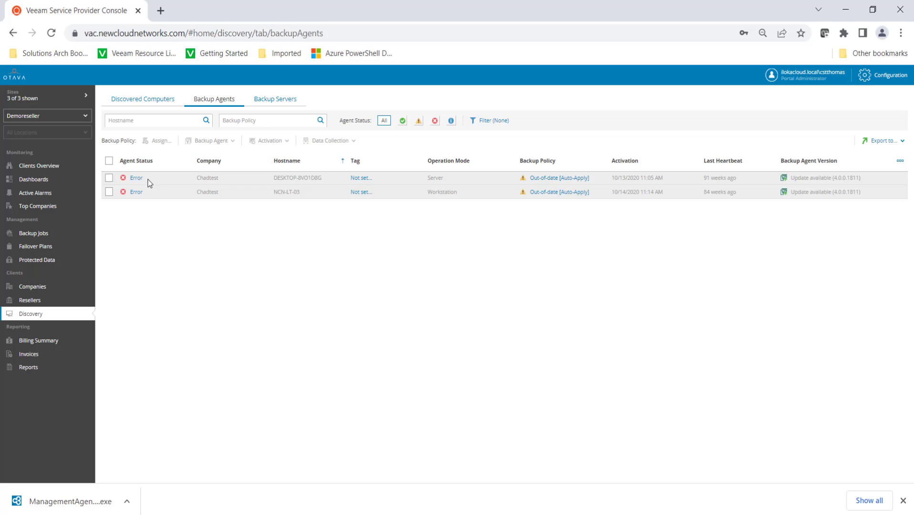
click(43, 233)
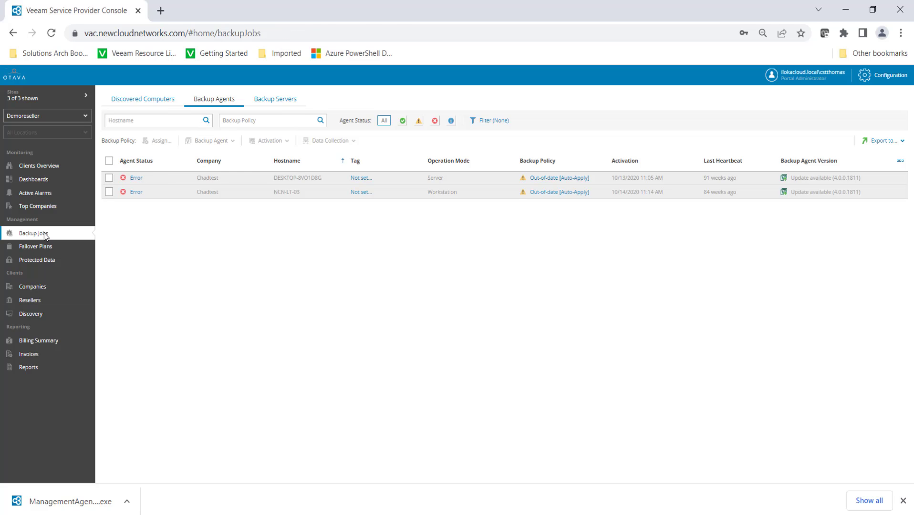